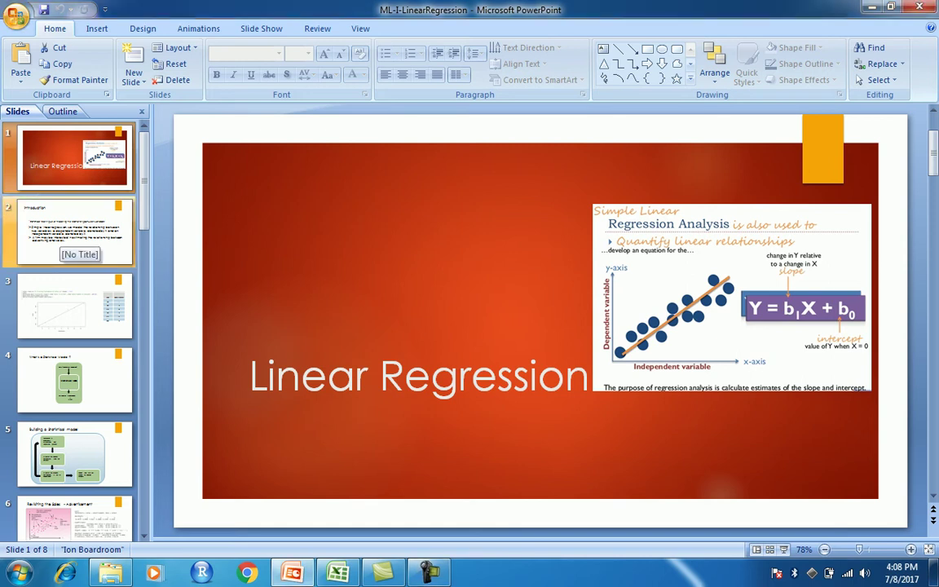
# Go to the Introduction slide (slide 2), then switch to the Excel Sales workbook.
pyautogui.click(75, 232)
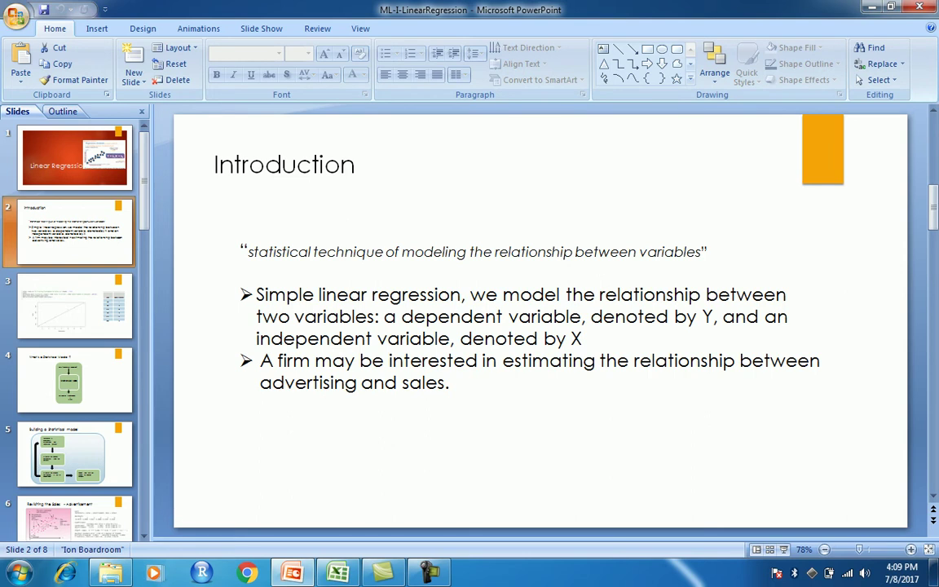
pyautogui.hotkey('alt', 'Tab')
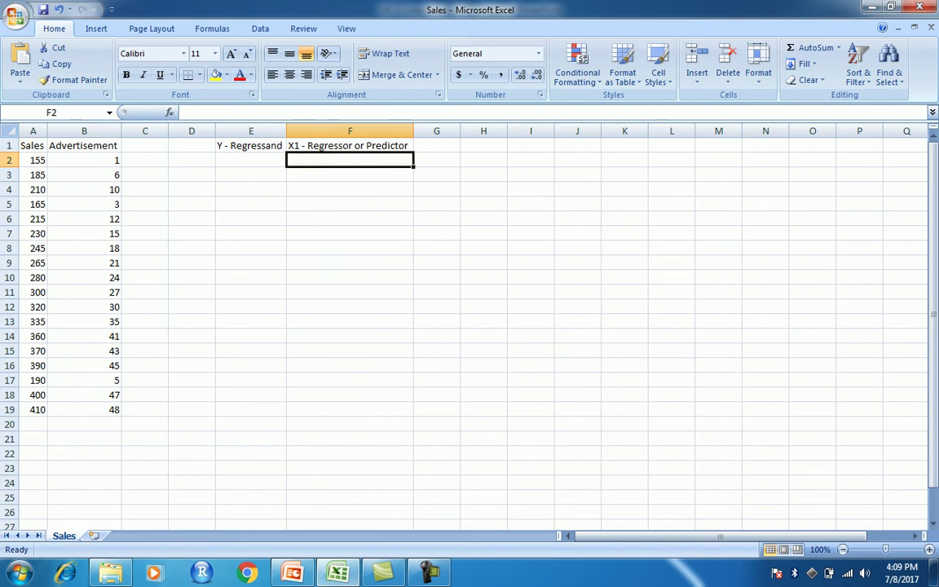
pyautogui.click(250, 145)
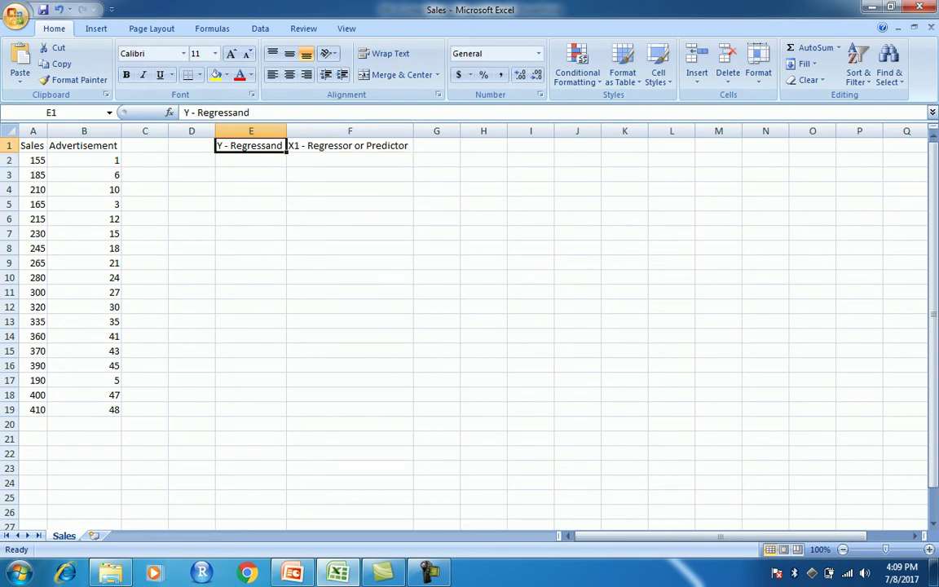
pyautogui.click(33, 145)
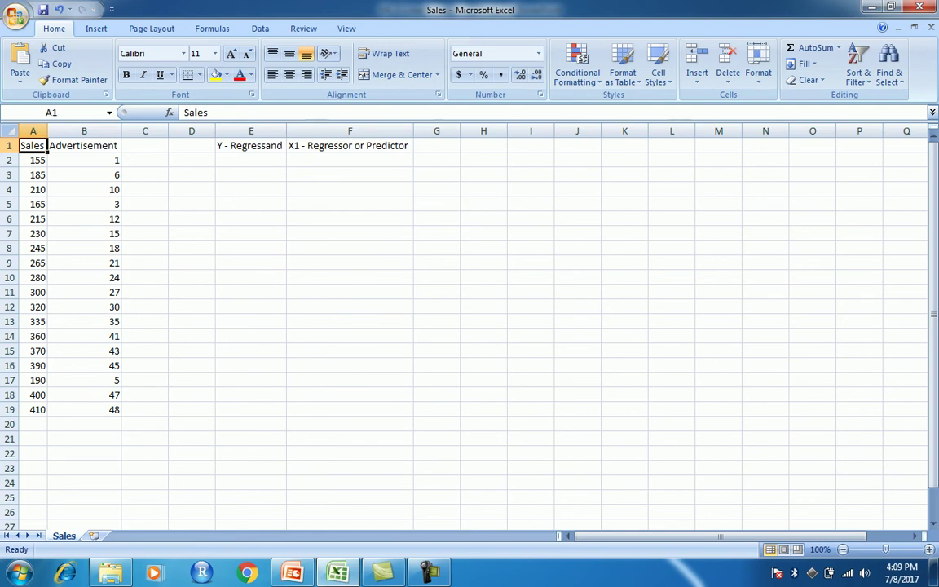
pyautogui.click(349, 145)
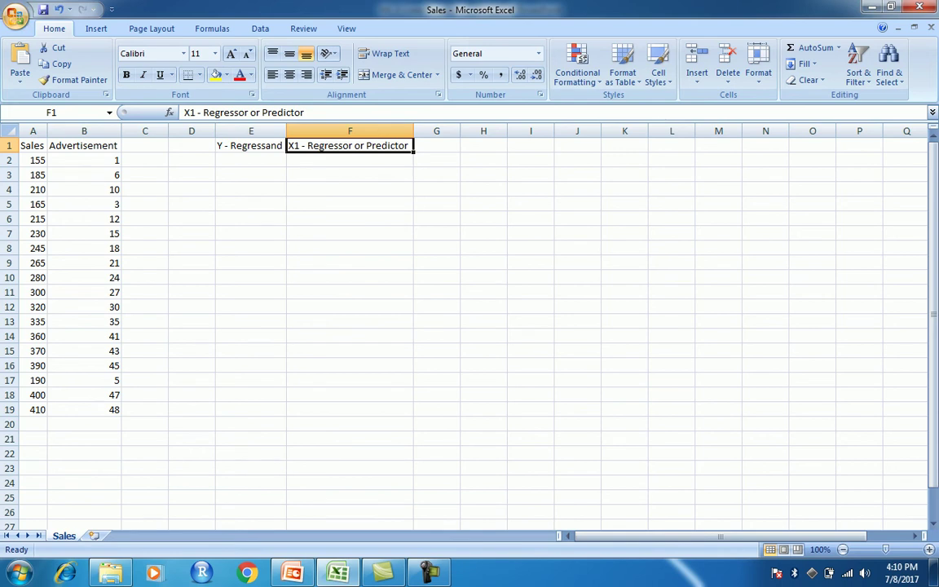
pyautogui.click(436, 145)
# Widen column G and enter the notes 'y=mx+c', 'determine y' and 'x' in G1:G3.
pyautogui.moveTo(460, 131); pyautogui.dragTo(654, 131)
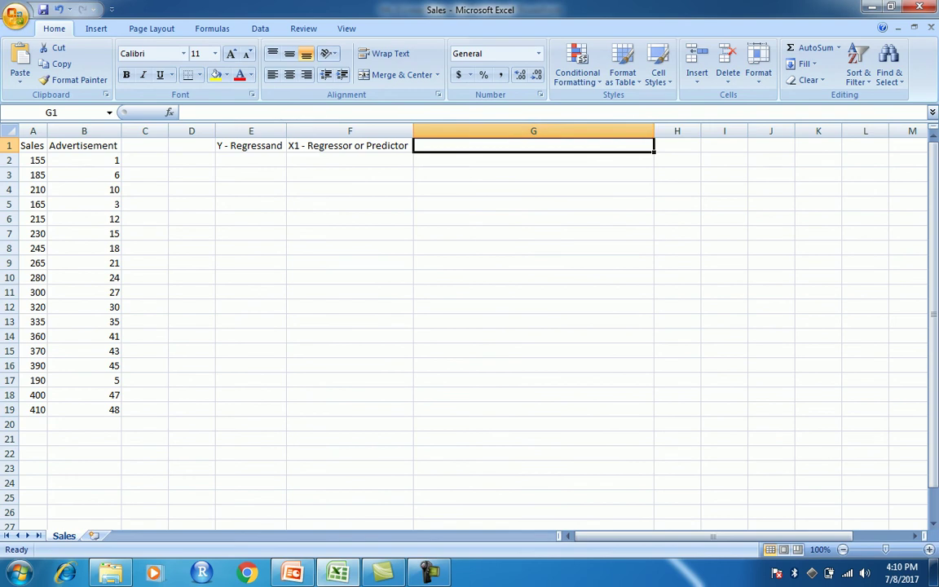
pyautogui.write('y=mx+c')
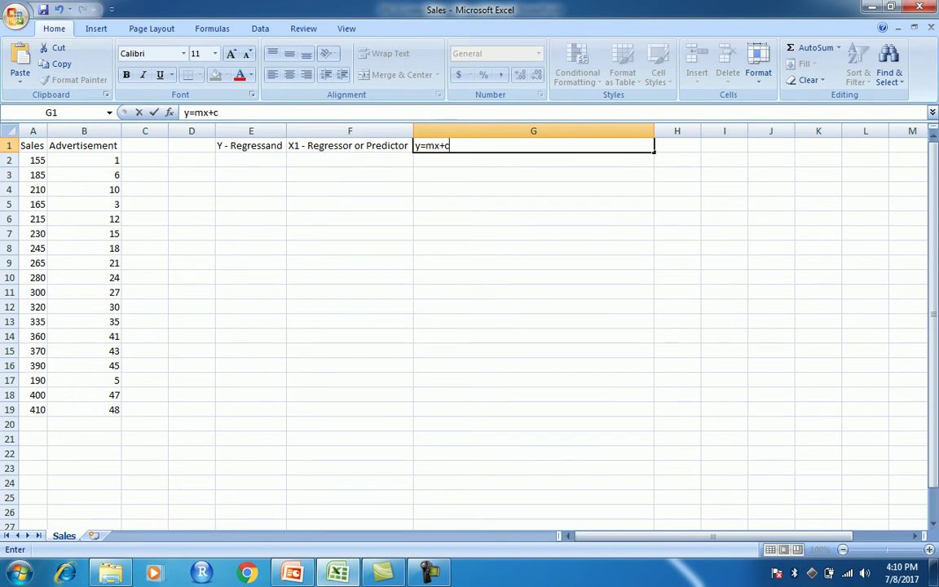
pyautogui.press('Return')
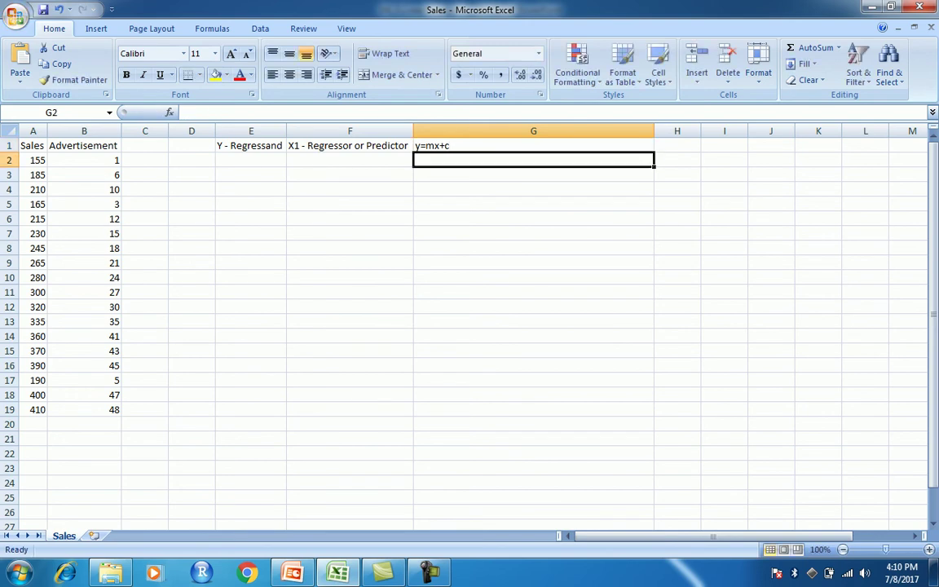
pyautogui.write('determine')
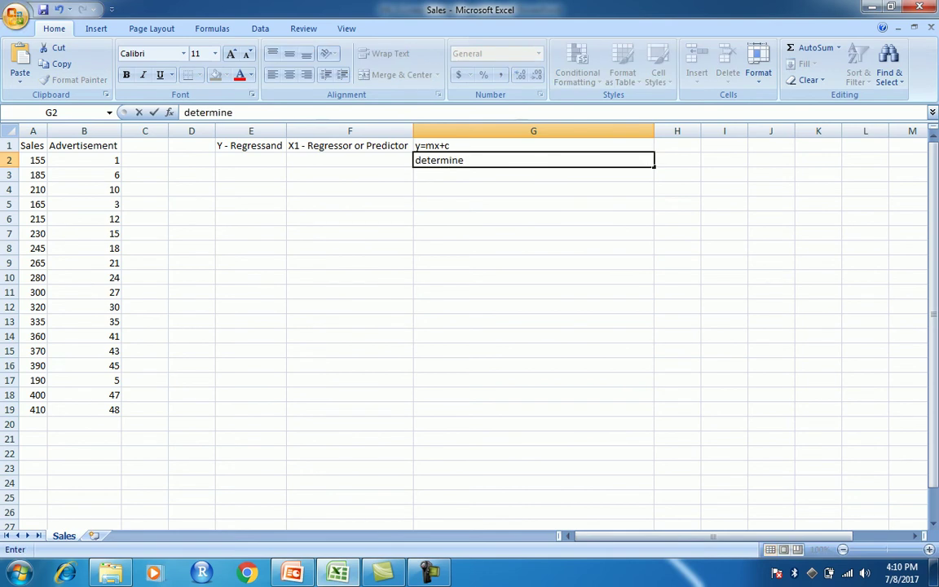
pyautogui.write(' y')
pyautogui.press('Return')
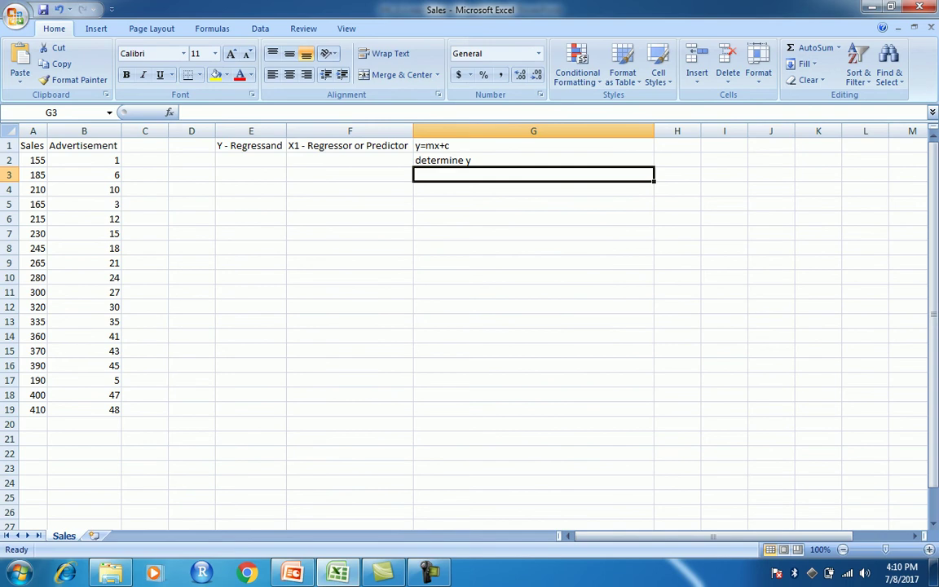
pyautogui.write('x')
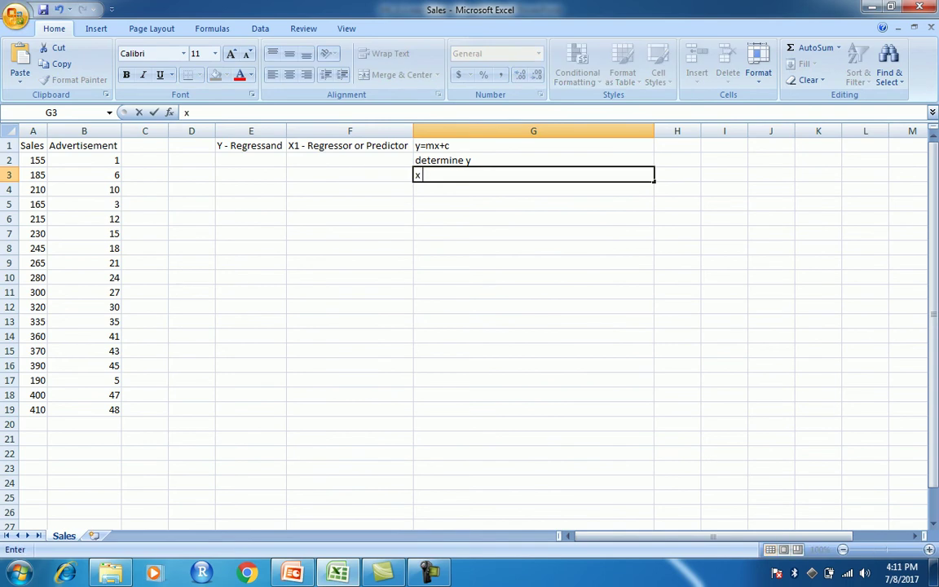
pyautogui.press('Return')
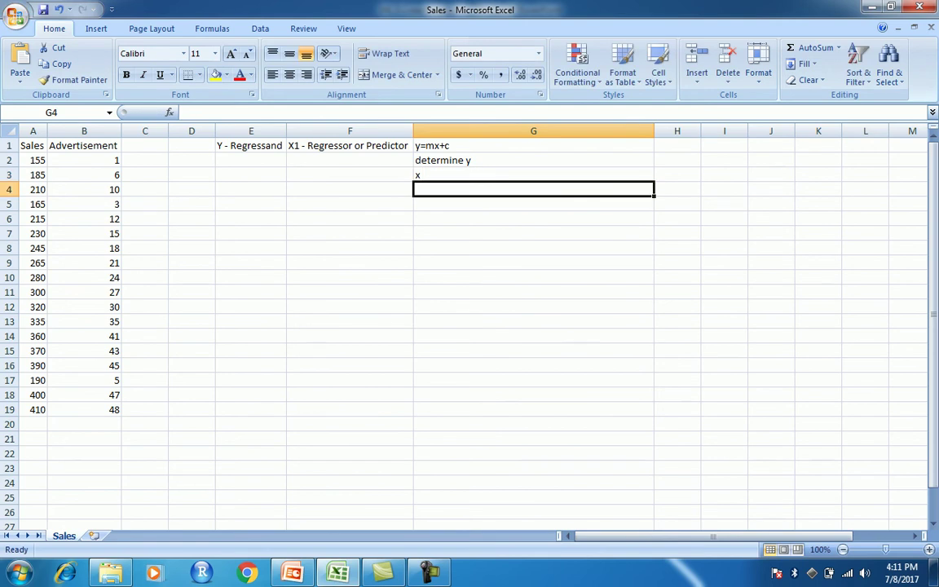
# Add the notes 'm slope' and 'c intercept' in G4:G5.
pyautogui.write('m slope')
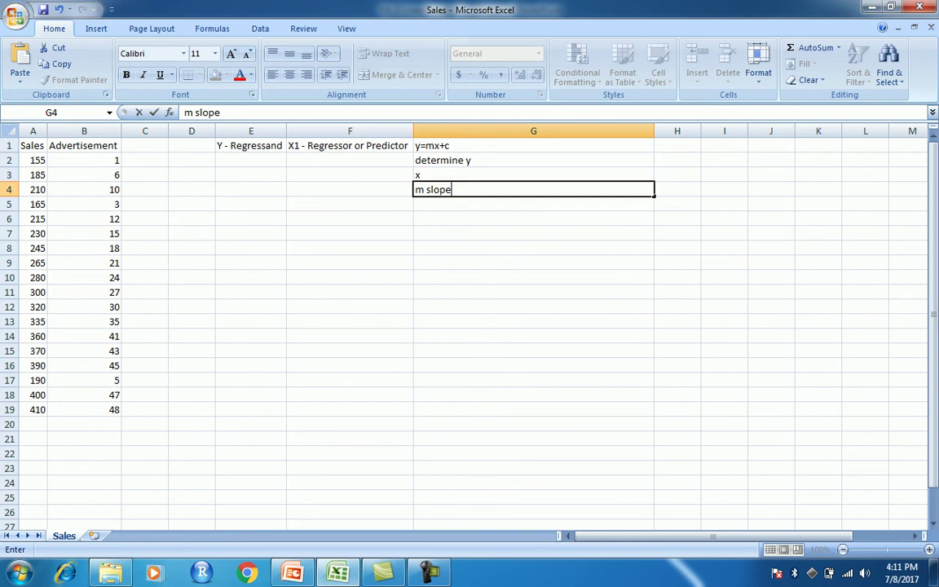
pyautogui.press('Return')
pyautogui.write('c')
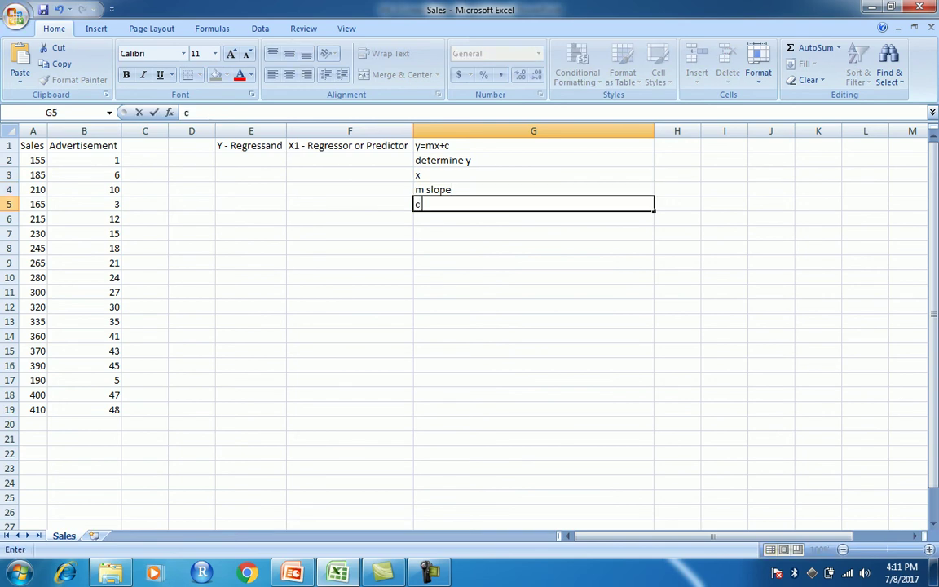
pyautogui.write(' iterce')
pyautogui.press('BackSpace')
pyautogui.press('BackSpace')
pyautogui.press('BackSpace')
pyautogui.press('BackSpace')
pyautogui.press('BackSpace')
pyautogui.press('BackSpace')
pyautogui.write('ntercept')
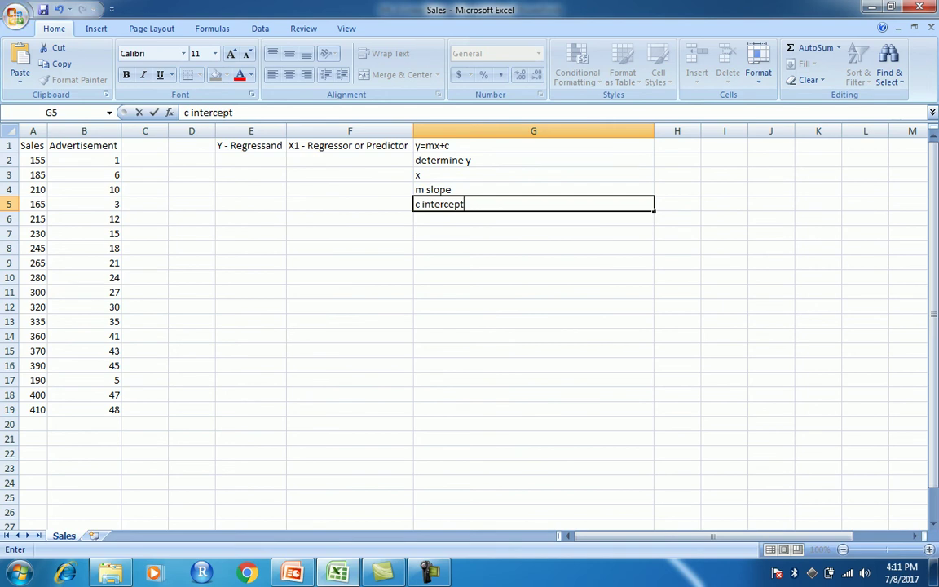
pyautogui.click(677, 189)
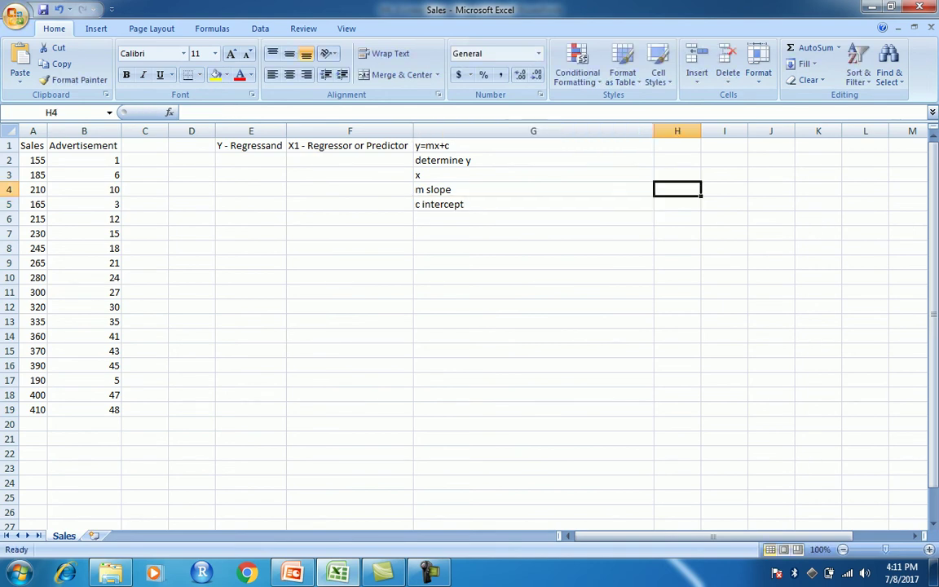
# Clear the stray 'c' entry from H4 and switch back to PowerPoint.
pyautogui.write('co')
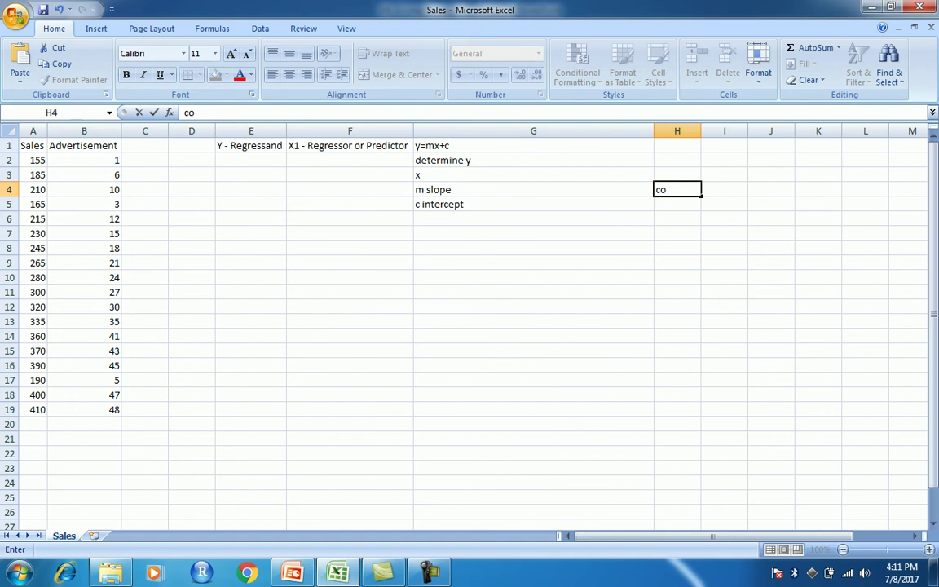
pyautogui.press('Return')
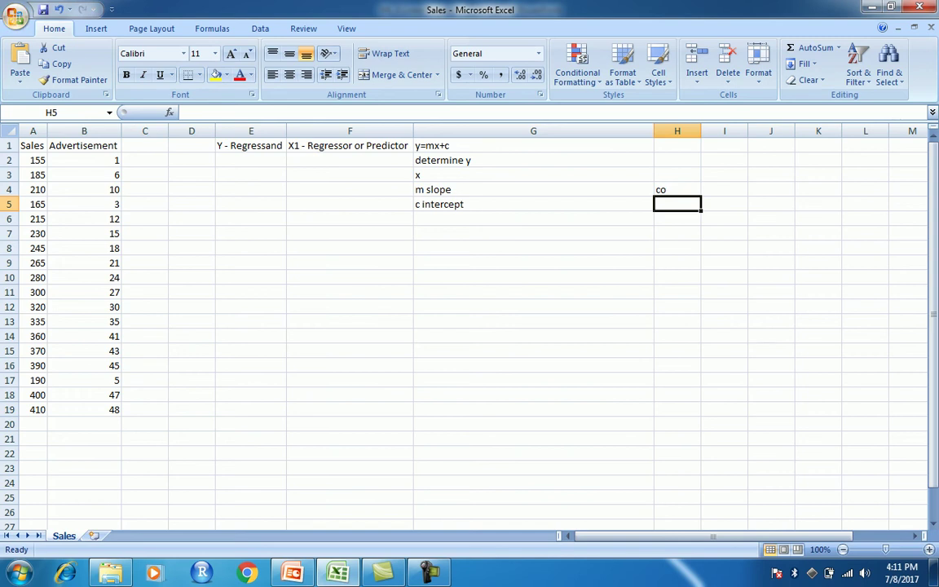
pyautogui.click(677, 189)
pyautogui.press('BackSpace')
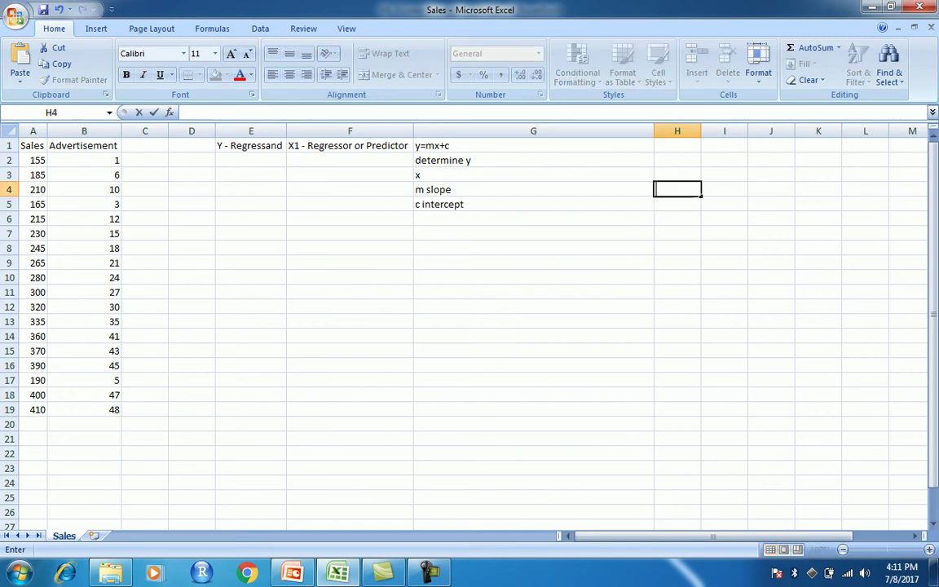
pyautogui.hotkey('alt', 'Tab')
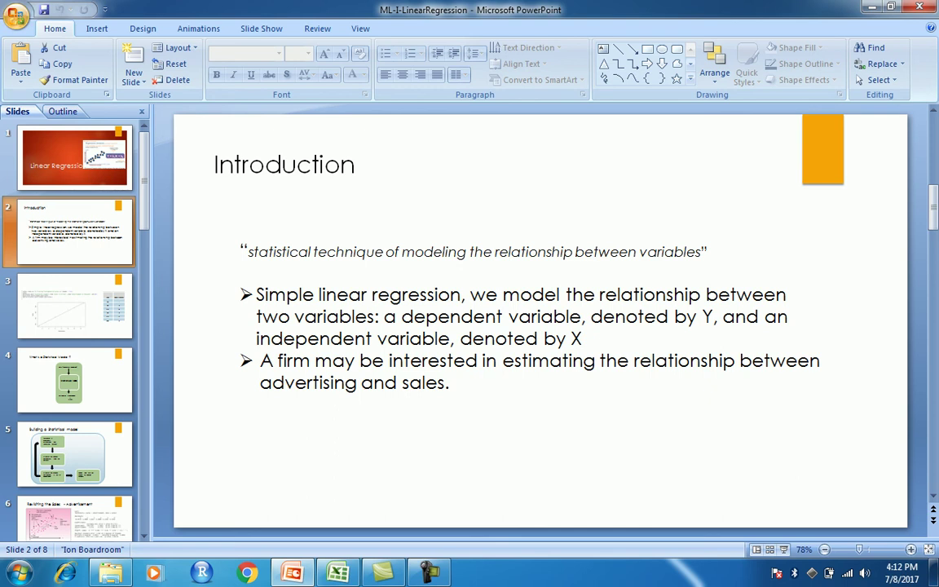
# Go to slide 3, with the R code, Sales-versus-Advertisement scatterplot and data table.
pyautogui.click(74, 306)
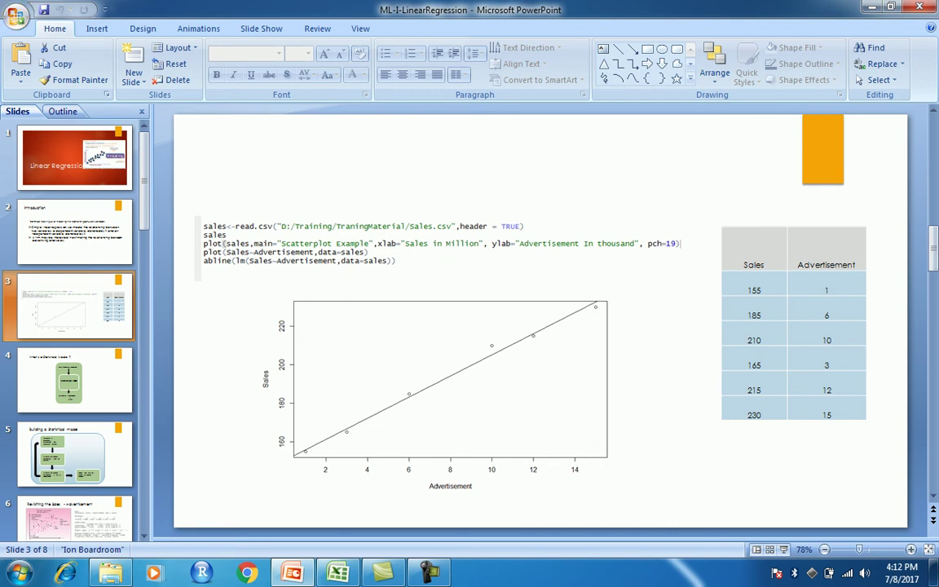
# Advance to slide 4, 'What is a Statistical Model ?', then select slide 5, 'Building a Statistical model'.
pyautogui.press('pagedown')
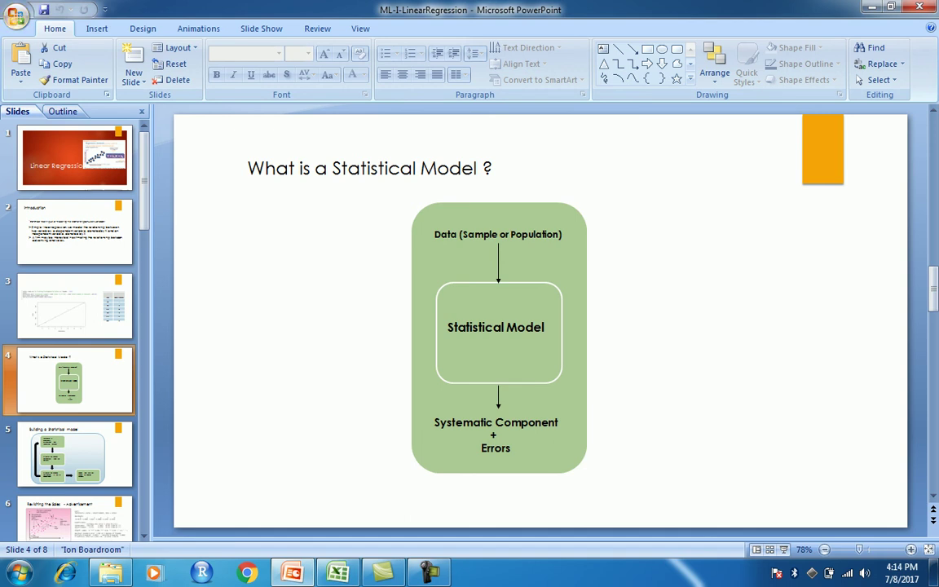
pyautogui.click(74, 453)
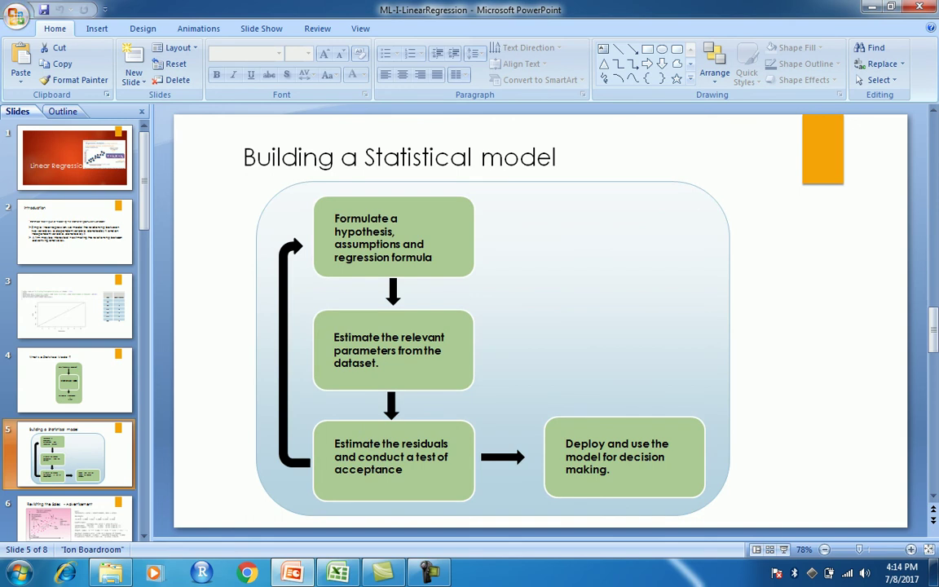